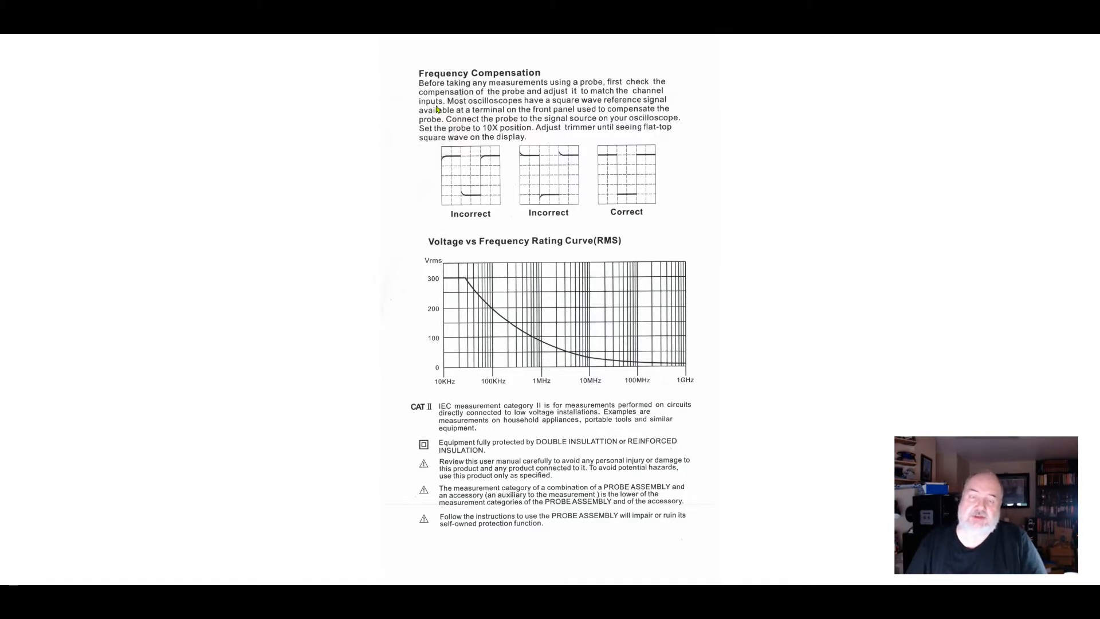
Advance the probe manual to its Accessories and Features page
{"action": "left_click", "coordinate": [439, 101]}
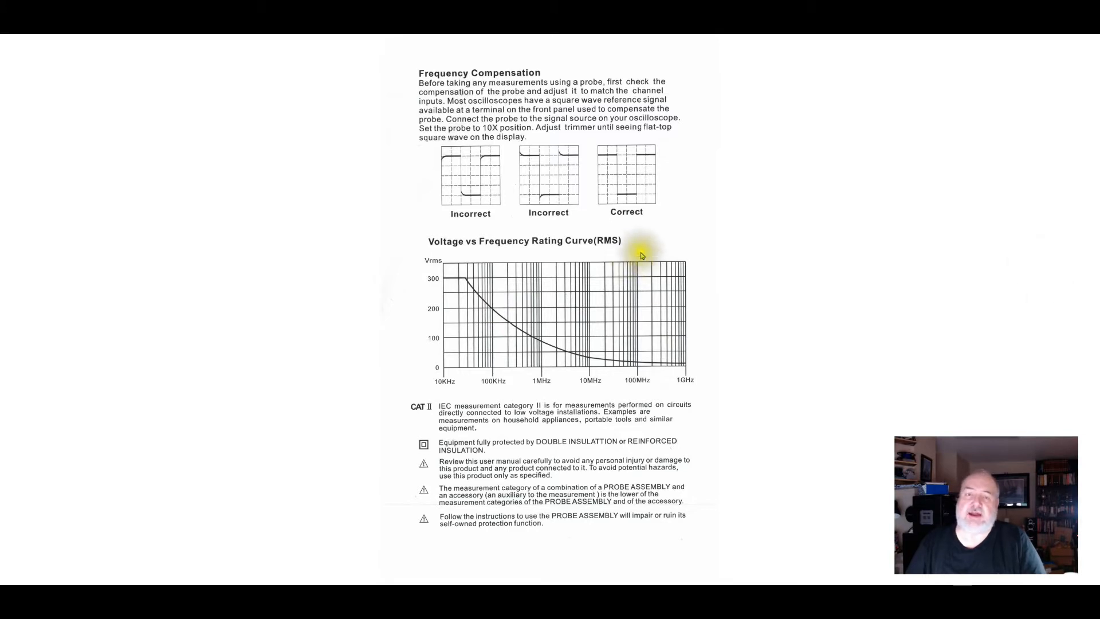
{"action": "mouse_move", "coordinate": [1091, 306]}
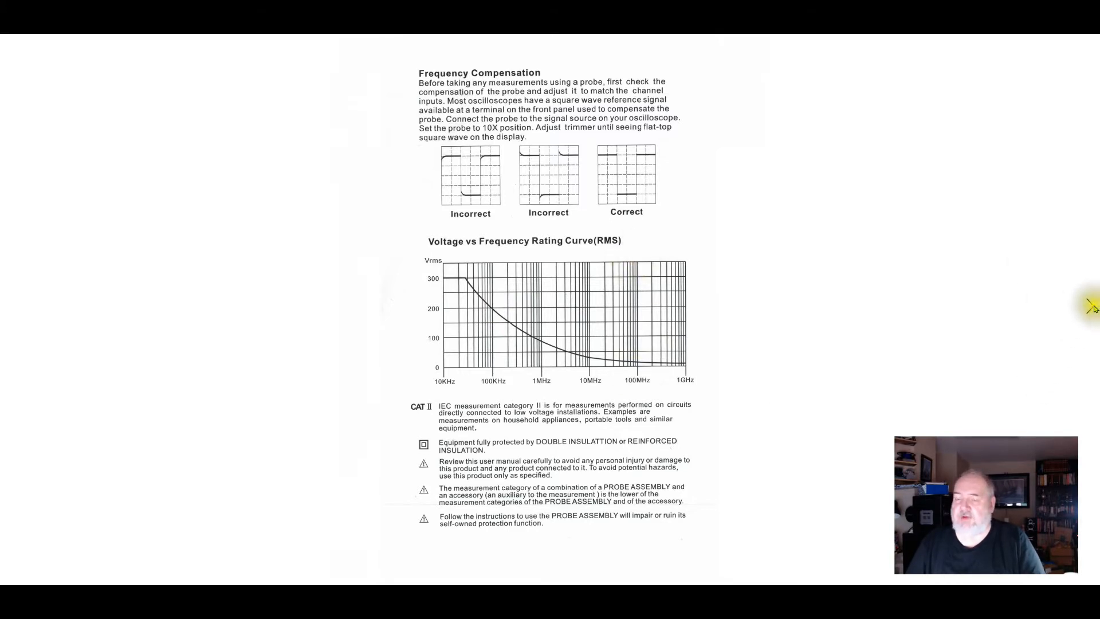
{"action": "left_click", "coordinate": [1089, 306]}
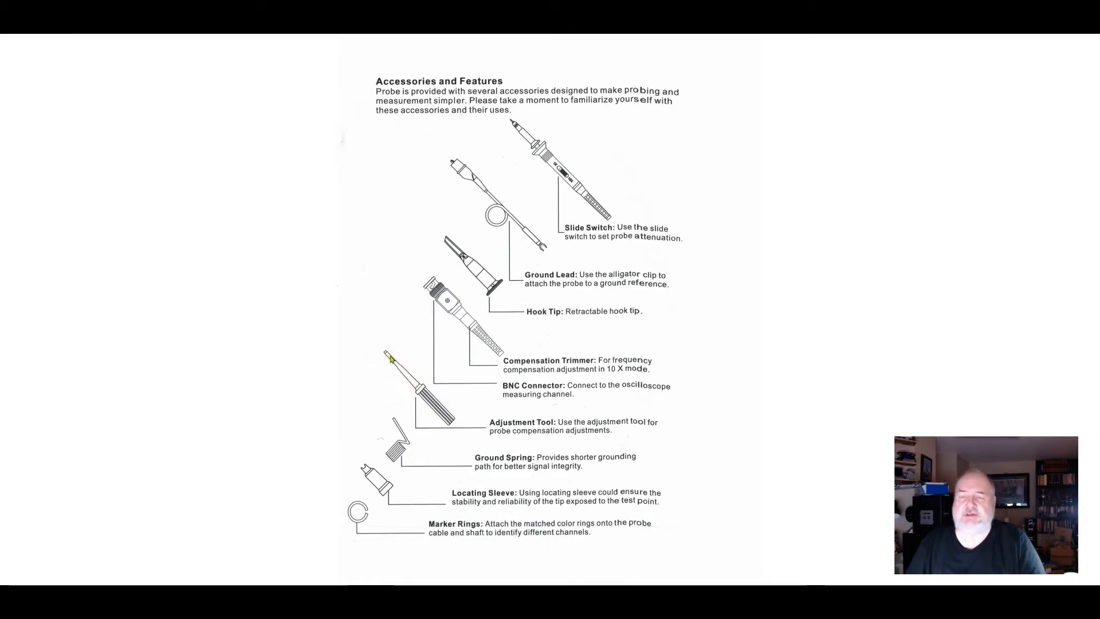
{"action": "left_click", "coordinate": [450, 315]}
Advance the manual to the Probe Characteristics and Accessory Kit tables page
{"action": "left_click", "coordinate": [450, 316]}
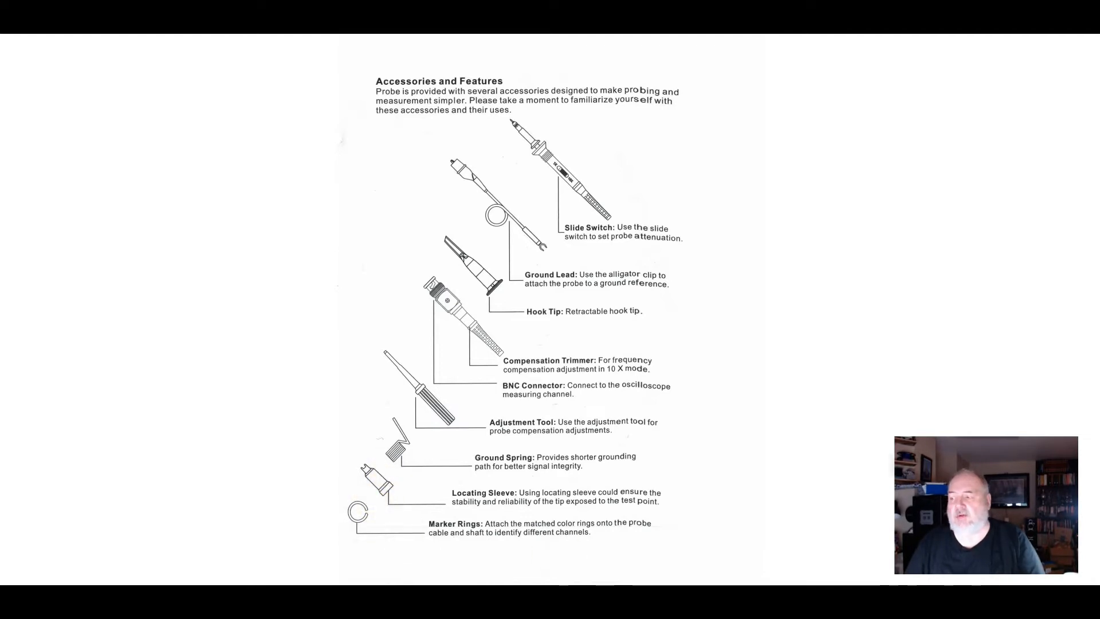
{"action": "left_click", "coordinate": [1090, 308]}
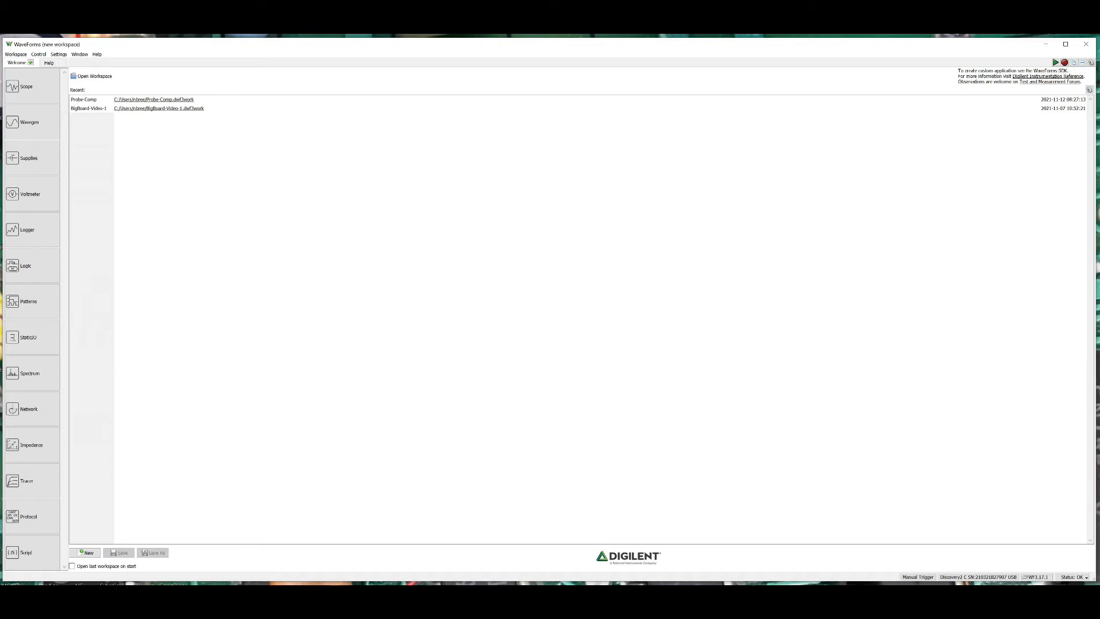
Start a Wavegen instrument with channel 1 as a 1 kHz square wave at 2 V amplitude
{"action": "left_click", "coordinate": [30, 121]}
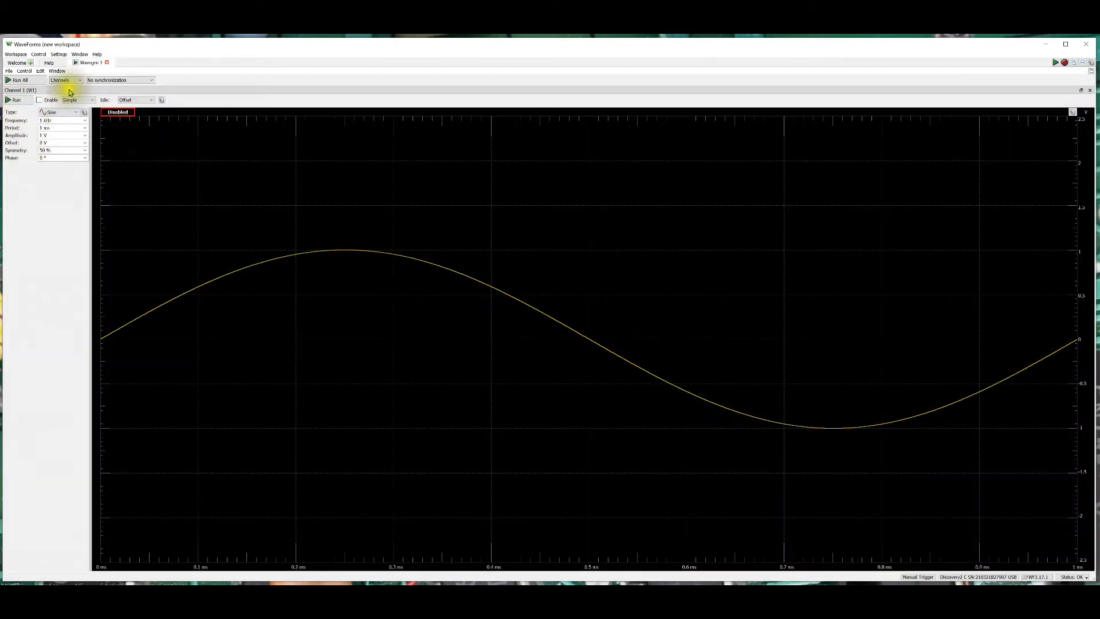
{"action": "left_click", "coordinate": [61, 112]}
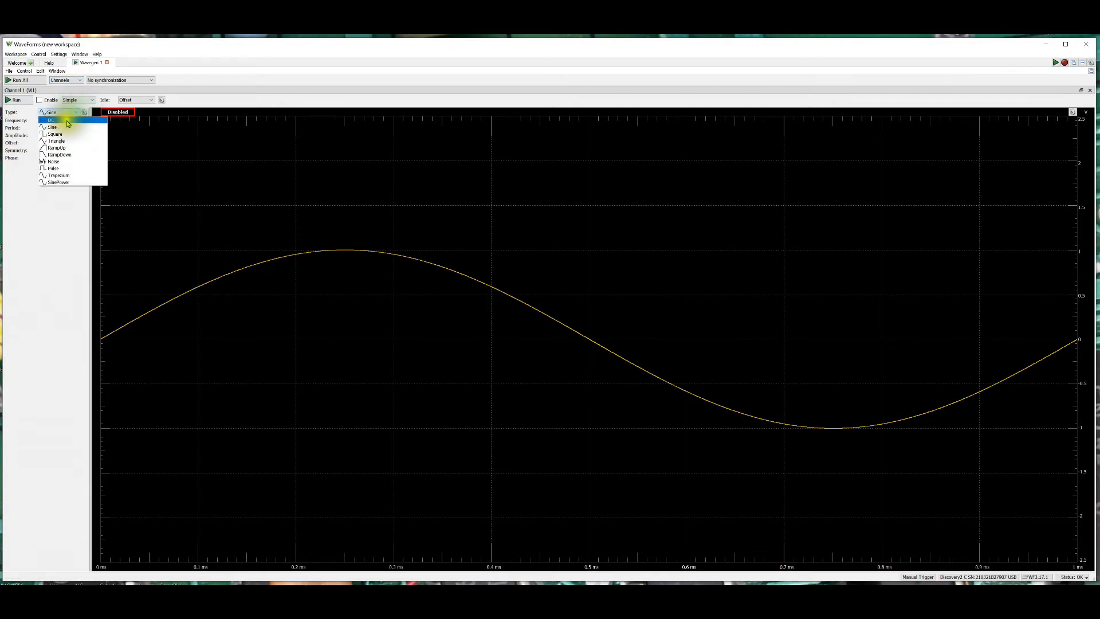
{"action": "left_click", "coordinate": [62, 134]}
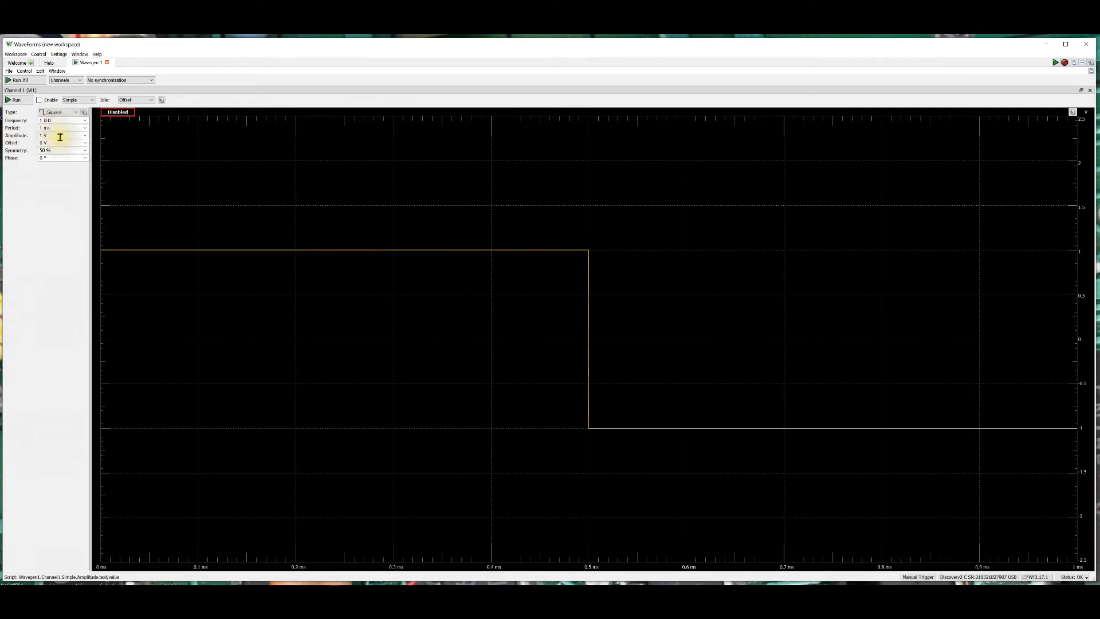
{"action": "left_click", "coordinate": [85, 137]}
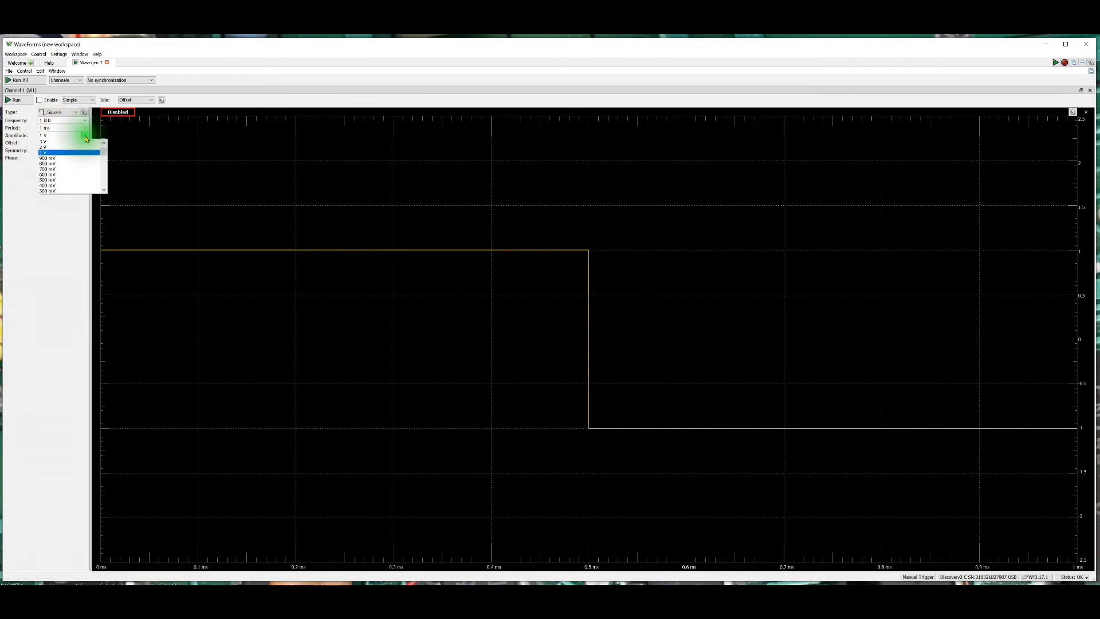
{"action": "left_click", "coordinate": [67, 148]}
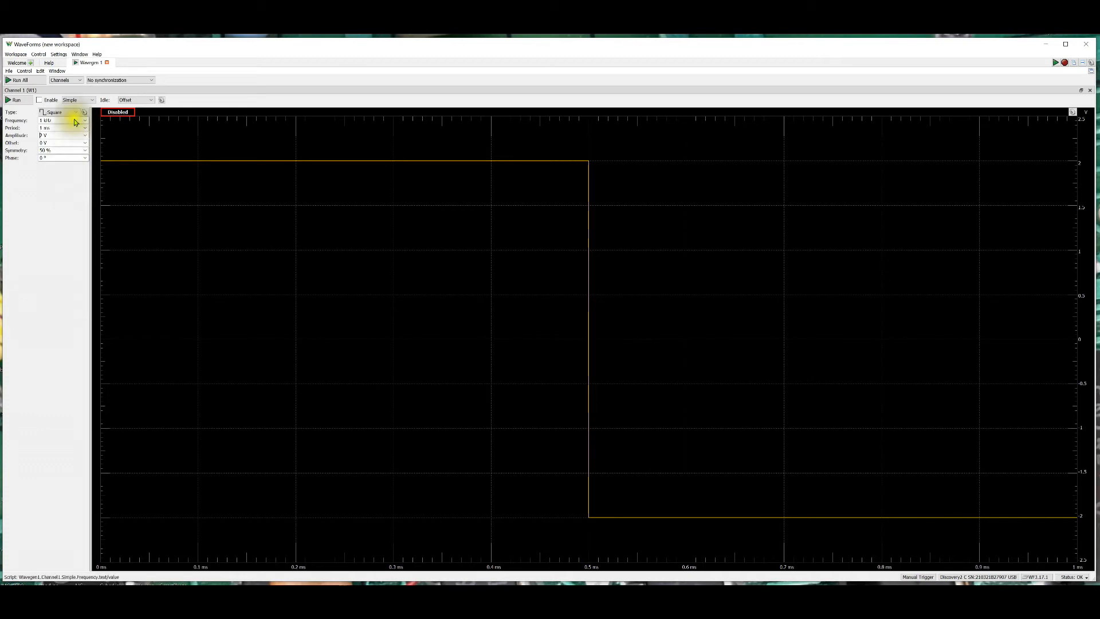
{"action": "left_click", "coordinate": [81, 81]}
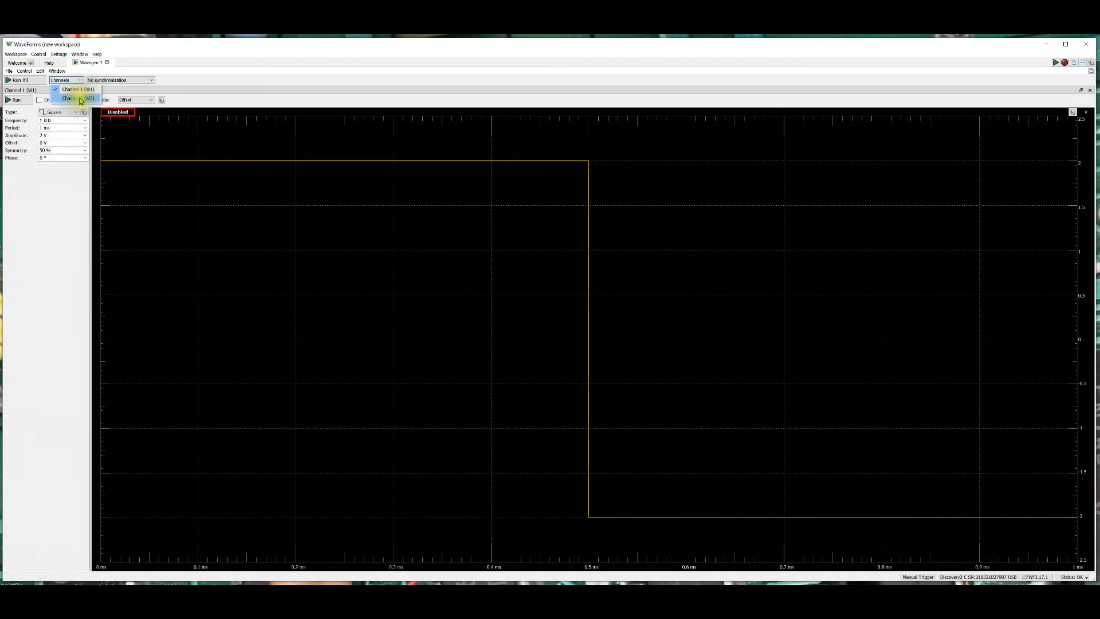
Add channel 2 to Wavegen as a 2 V square wave matching channel 1
{"action": "left_click", "coordinate": [80, 100]}
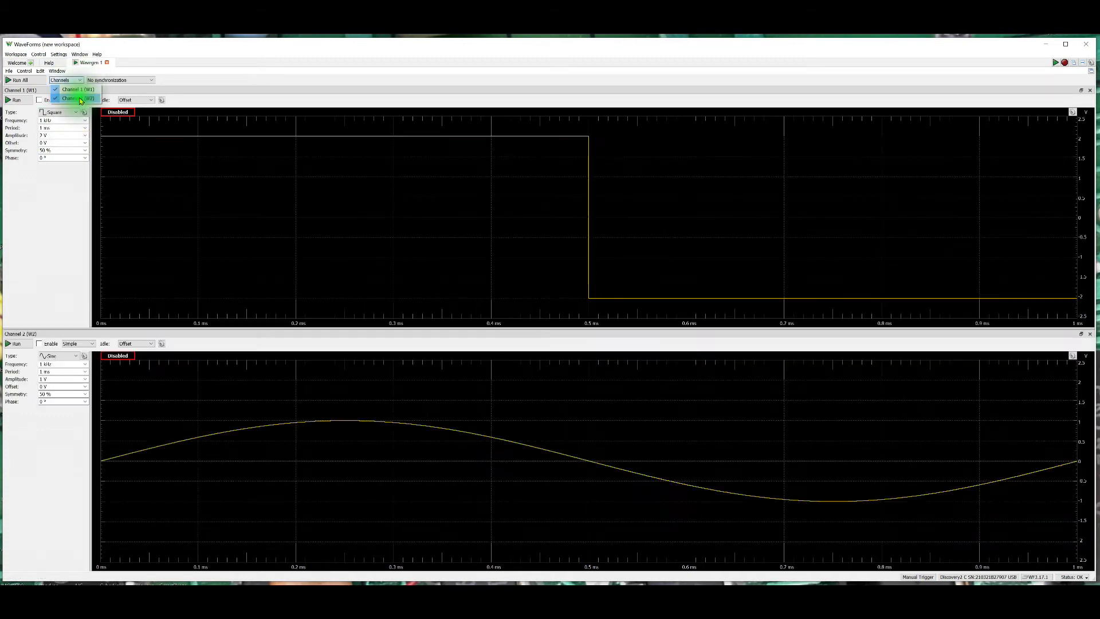
{"action": "left_click", "coordinate": [77, 358]}
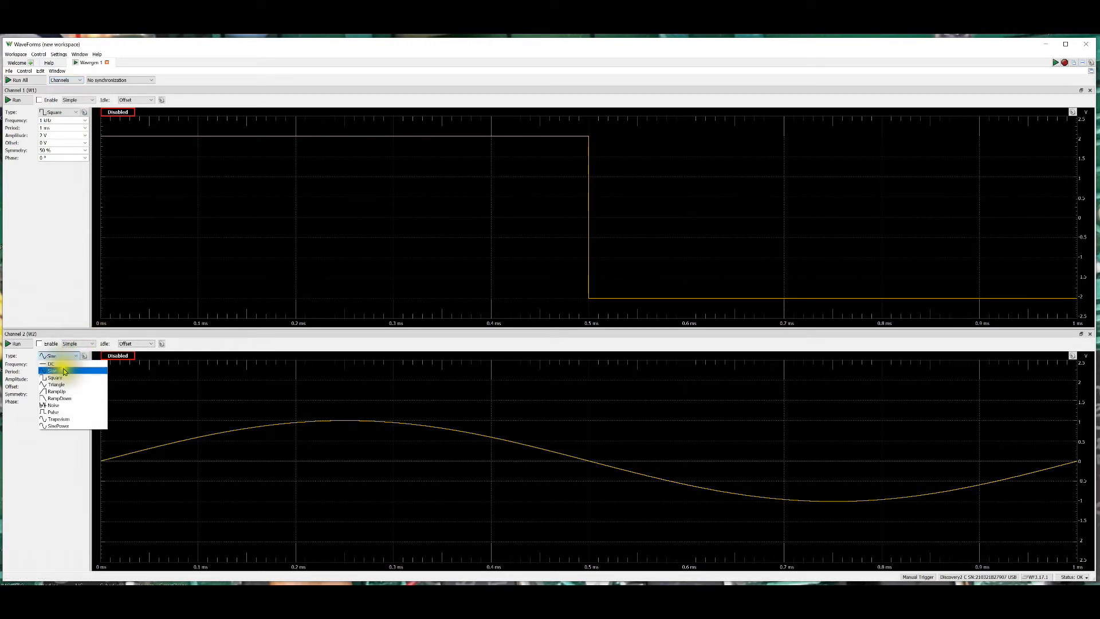
{"action": "left_click", "coordinate": [61, 378]}
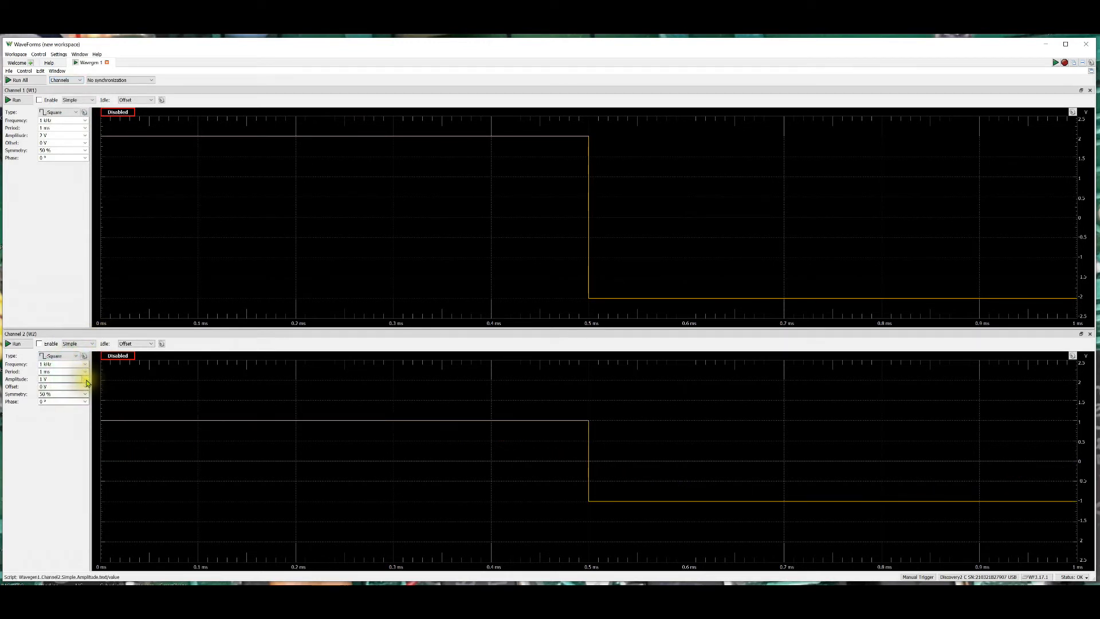
{"action": "left_click", "coordinate": [85, 379]}
{"action": "left_click", "coordinate": [58, 392]}
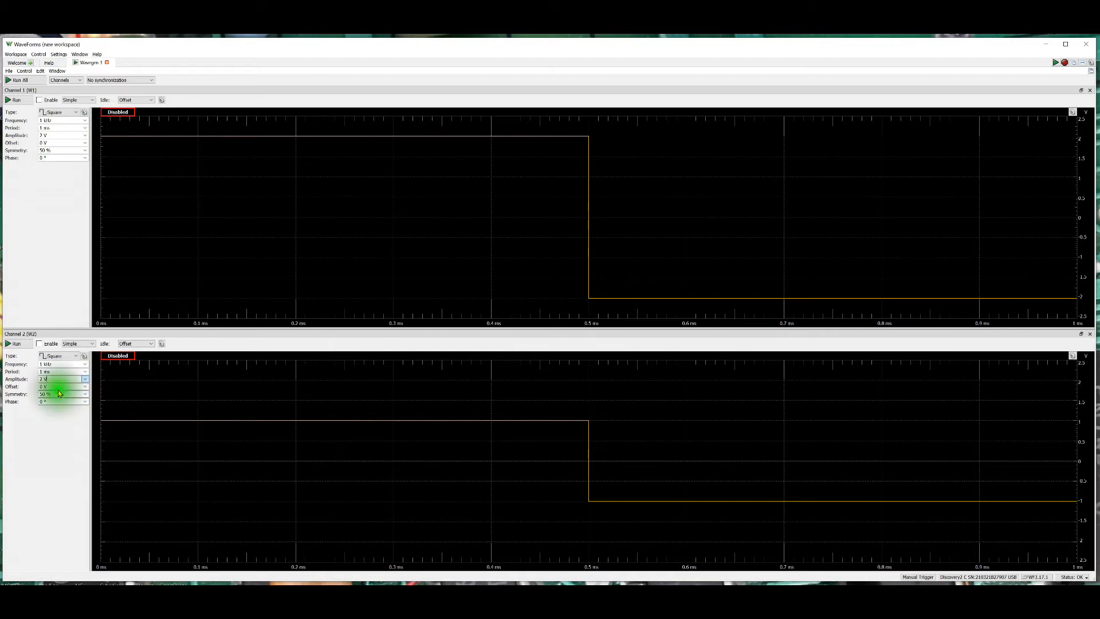
Run both generator channels and return to the Welcome page
{"action": "left_click", "coordinate": [19, 81]}
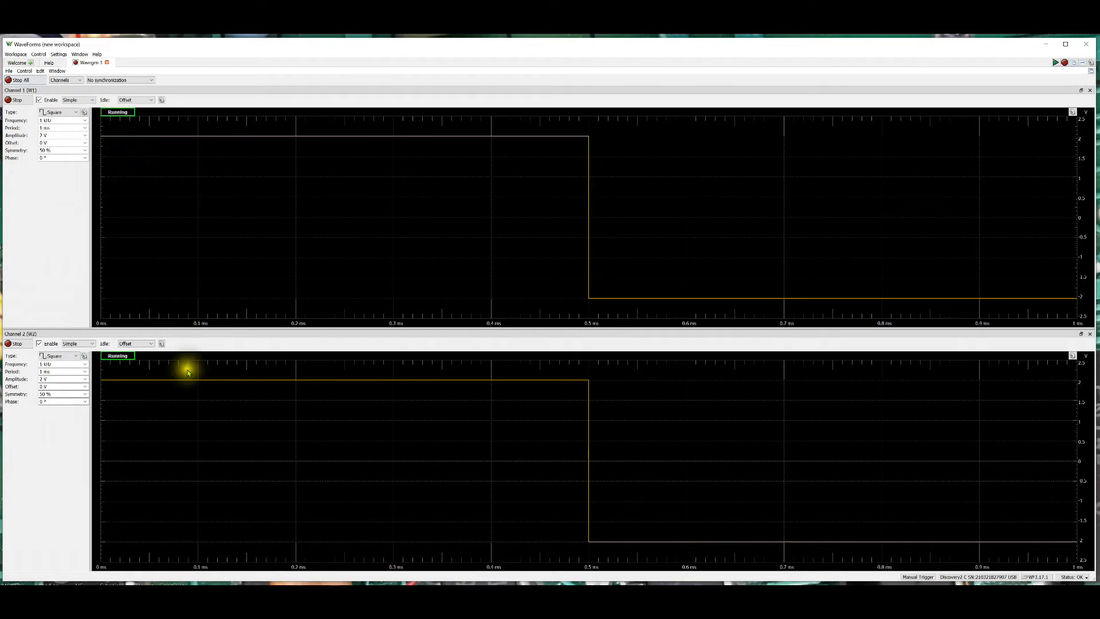
{"action": "left_click", "coordinate": [18, 64]}
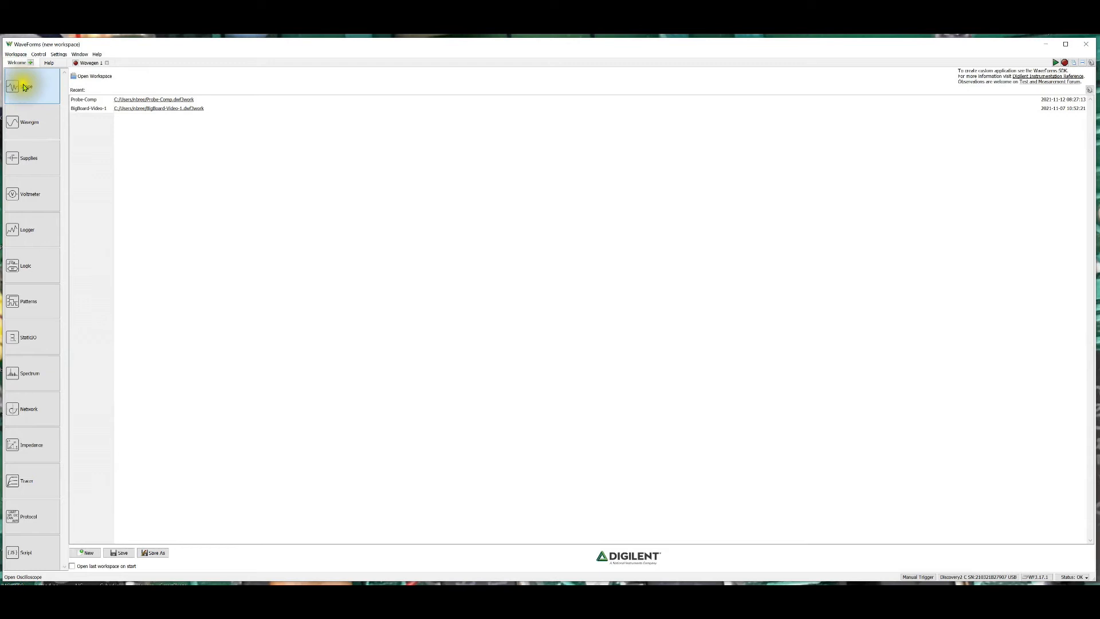
Start a Scope instrument running so both channels' square waves are captured
{"action": "left_click", "coordinate": [26, 87]}
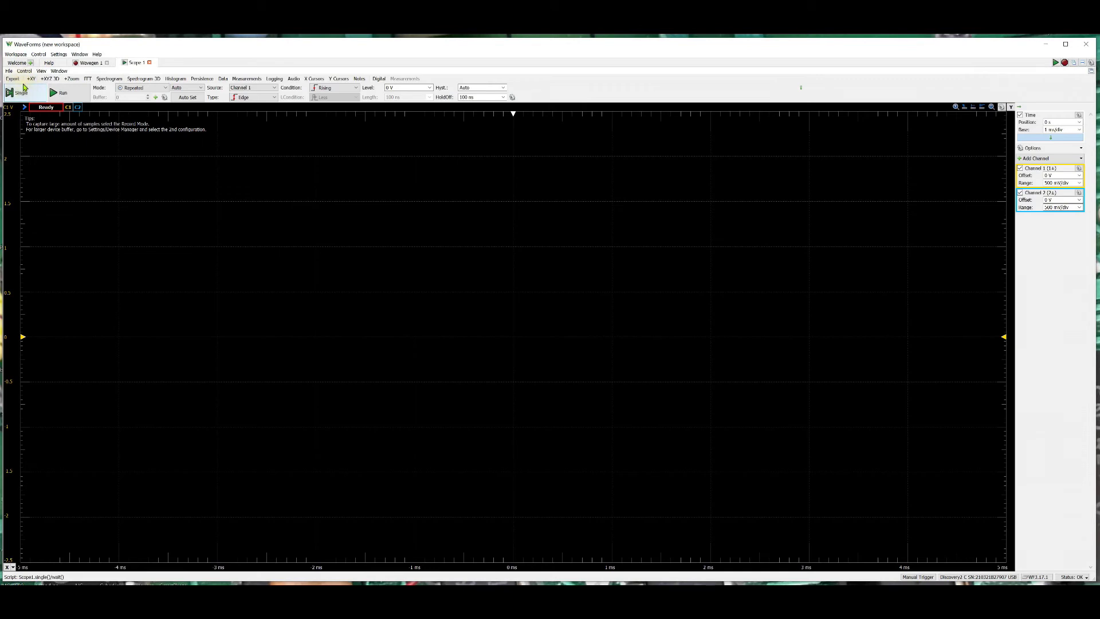
{"action": "left_click", "coordinate": [53, 93]}
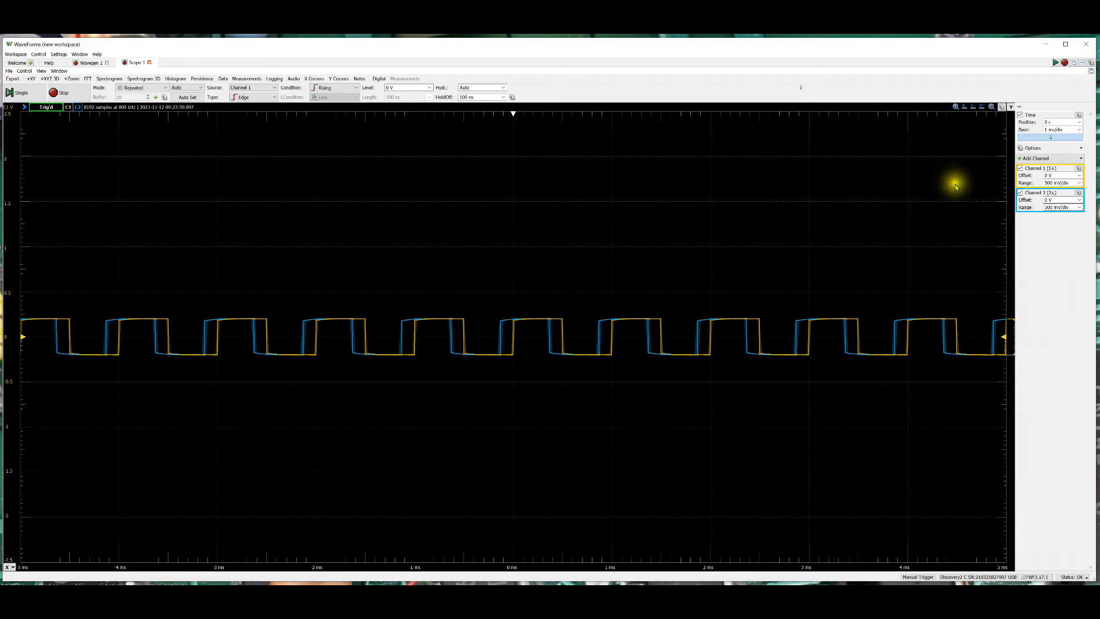
{"action": "left_click", "coordinate": [1055, 168]}
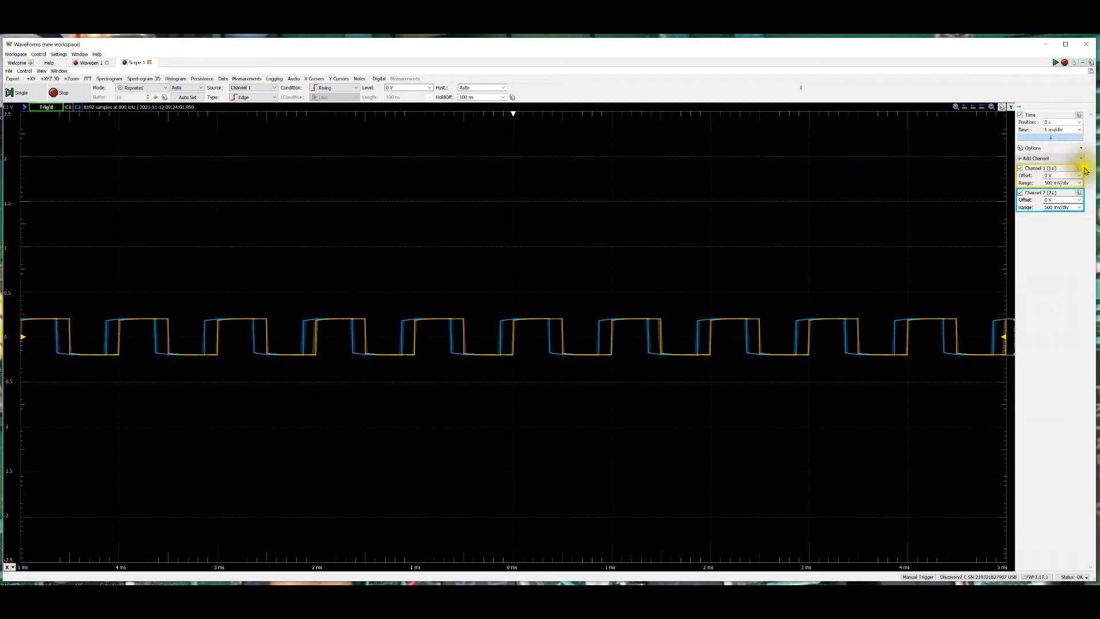
Set scope Channel 1 probe attenuation to 10X
{"action": "left_click", "coordinate": [1081, 169]}
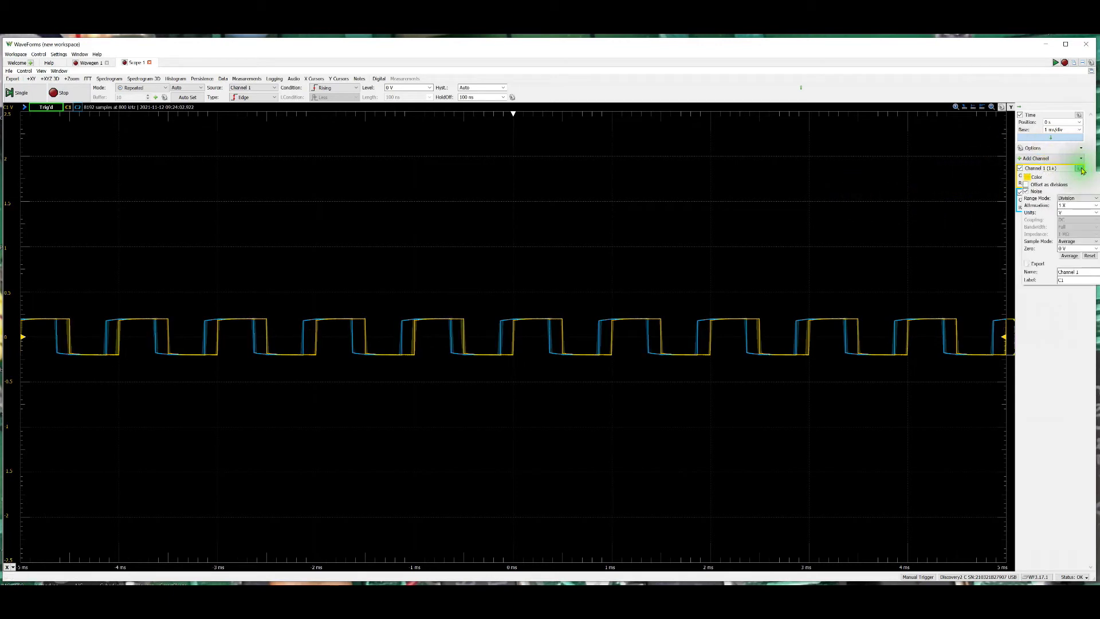
{"action": "left_click", "coordinate": [1096, 206]}
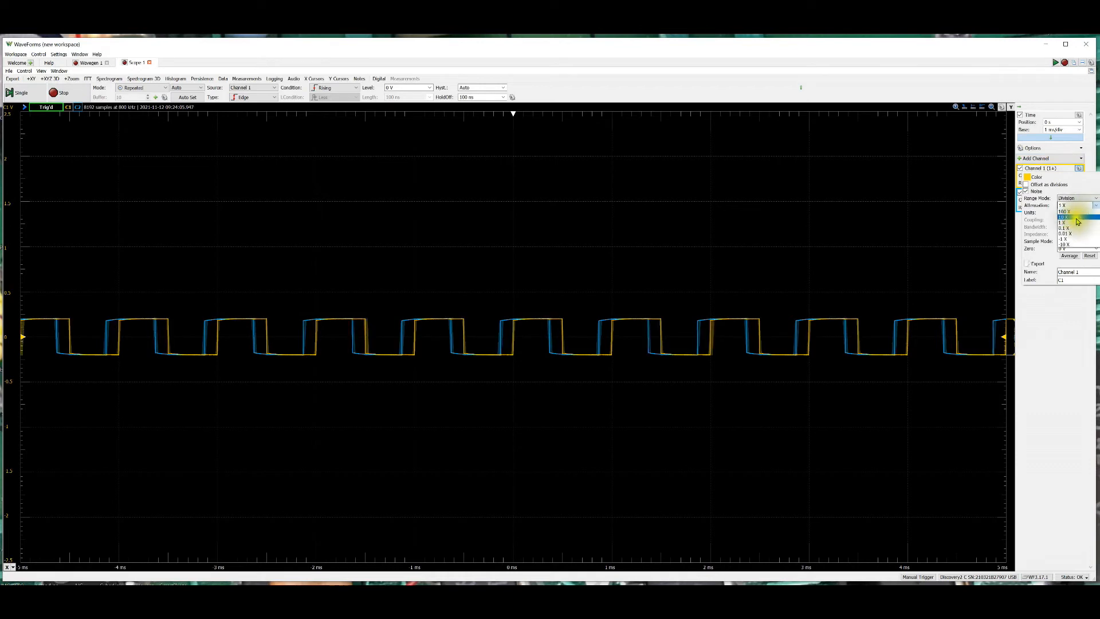
{"action": "left_click", "coordinate": [1075, 221]}
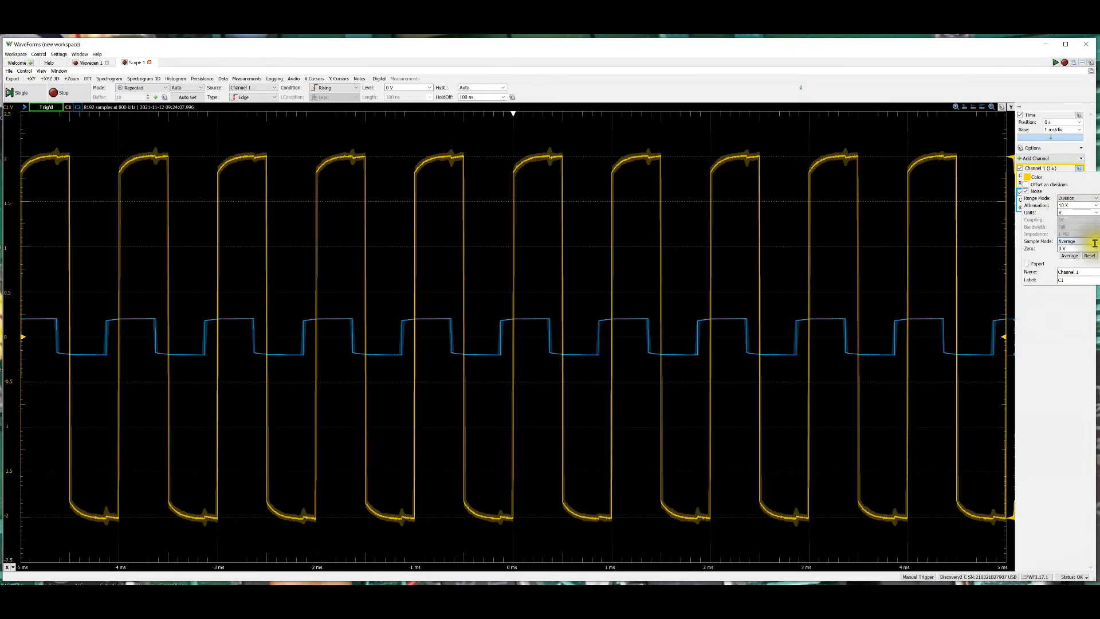
{"action": "left_click", "coordinate": [1068, 299]}
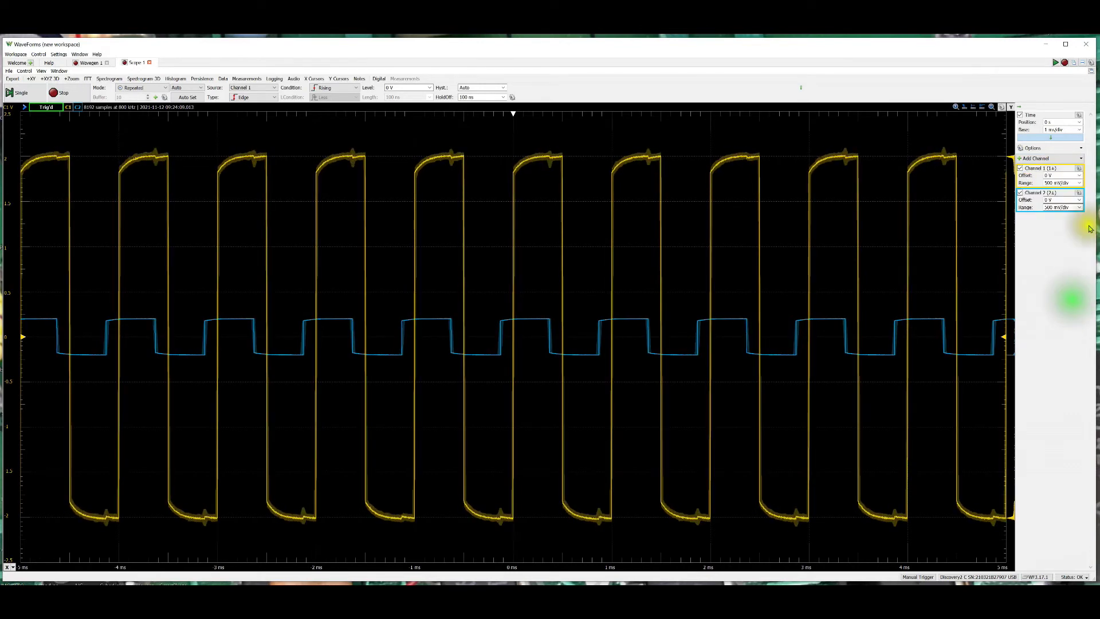
Set scope Channel 2 probe attenuation to 10X and go back to Wavegen
{"action": "left_click", "coordinate": [1079, 194]}
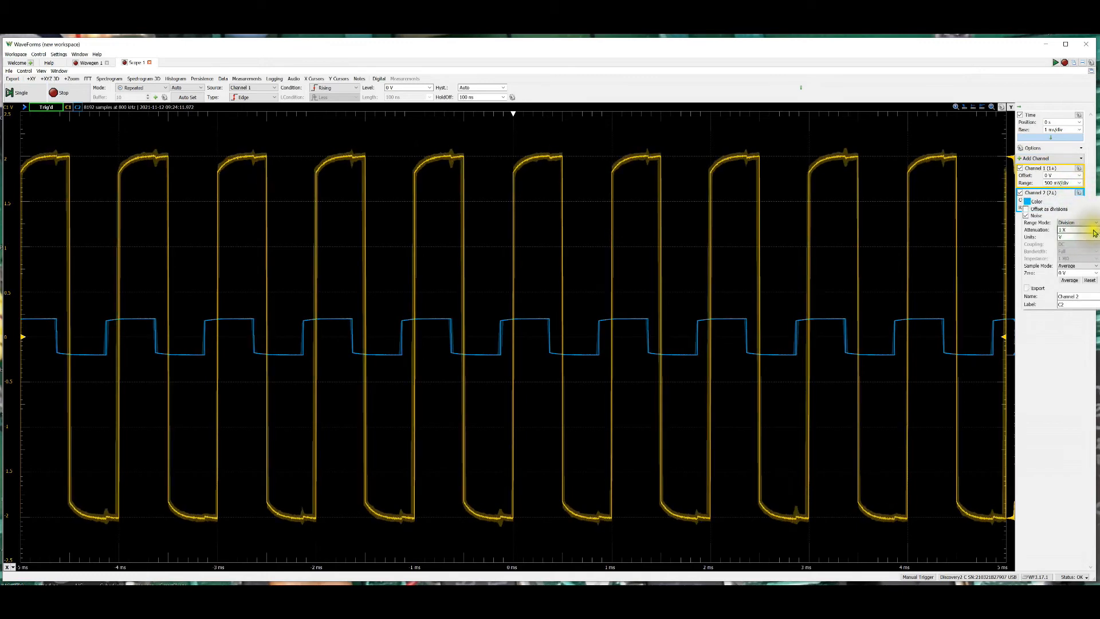
{"action": "left_click", "coordinate": [1094, 229]}
{"action": "left_click", "coordinate": [1076, 248]}
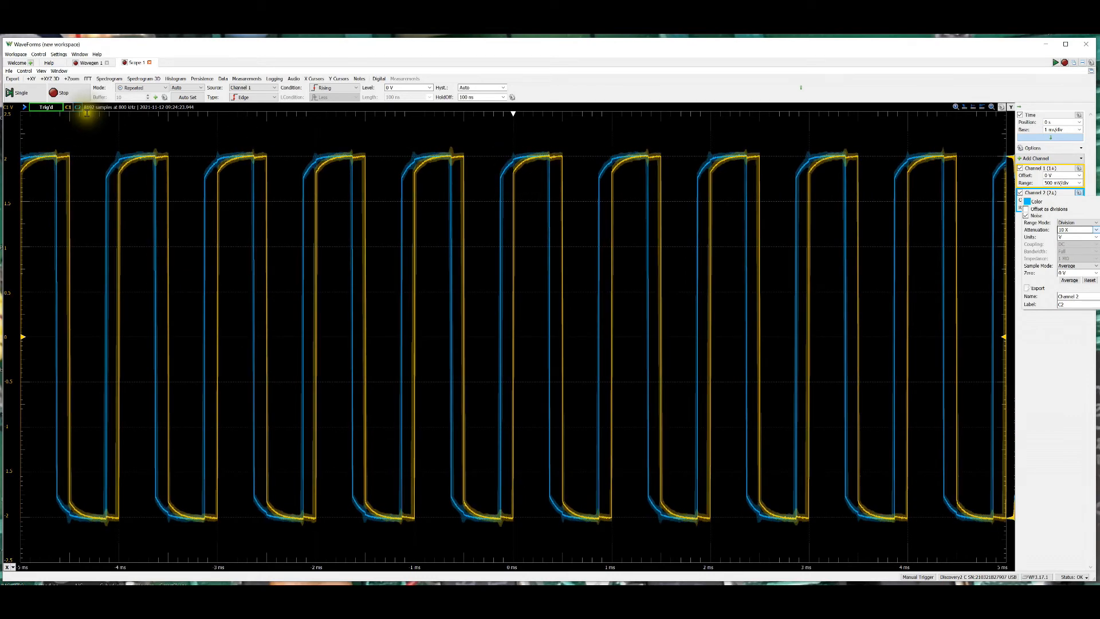
{"action": "left_click", "coordinate": [89, 62]}
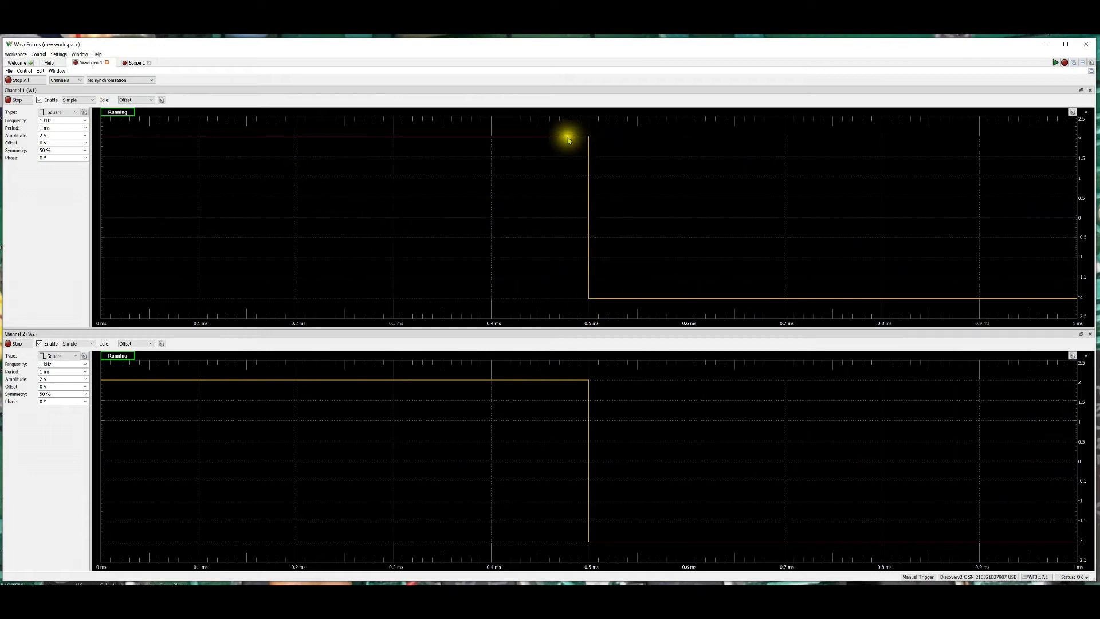
Switch to the Scope 1 view showing both channel traces
{"action": "left_click", "coordinate": [136, 63]}
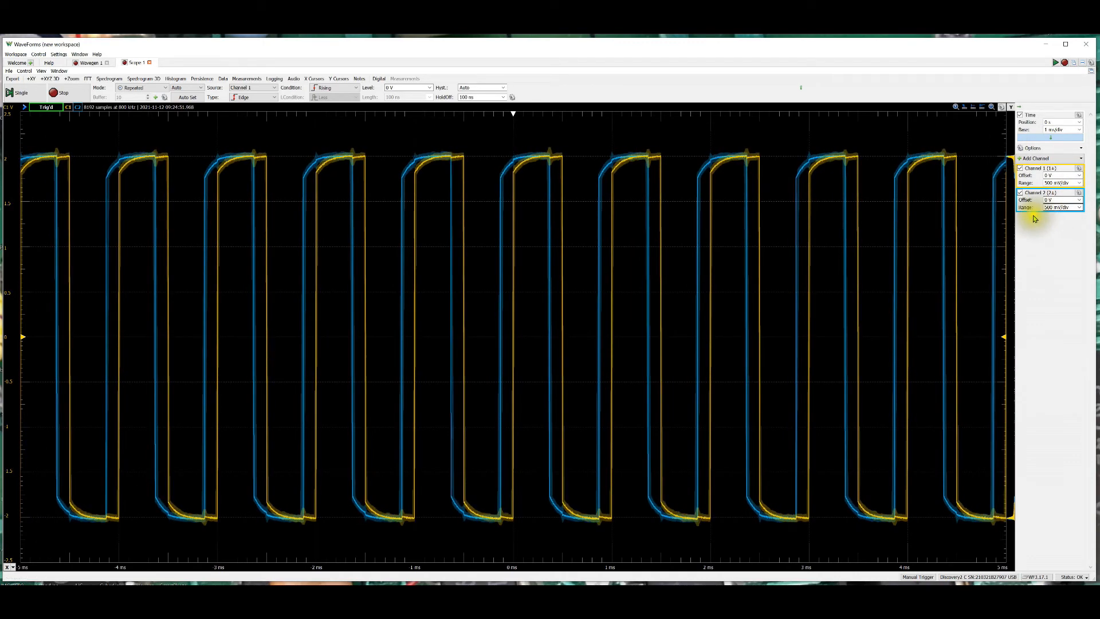
Hide the blue channel 2 trace to view the yellow alone, then hide the yellow trace too
{"action": "left_click", "coordinate": [1023, 196]}
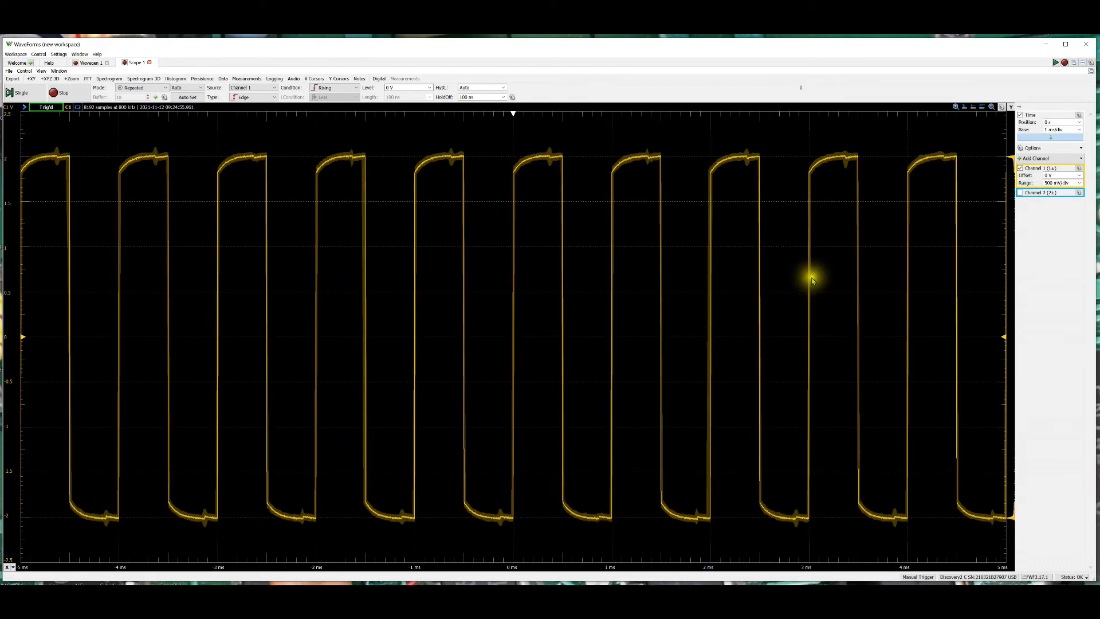
{"action": "scroll", "coordinate": [812, 280], "scroll_direction": "up", "scroll_amount": 1}
{"action": "scroll", "coordinate": [812, 279], "scroll_direction": "up", "scroll_amount": 1}
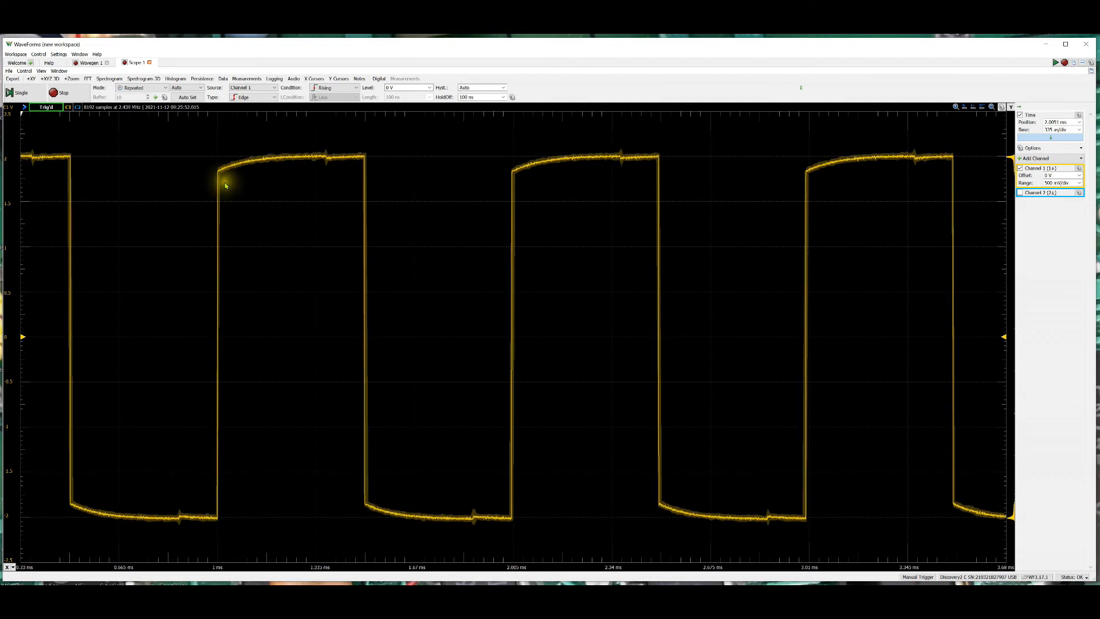
{"action": "left_click", "coordinate": [1021, 169]}
Show the blue channel 2 trace, then re-enable channel 1 to compare both rounded edges
{"action": "left_click", "coordinate": [1021, 179]}
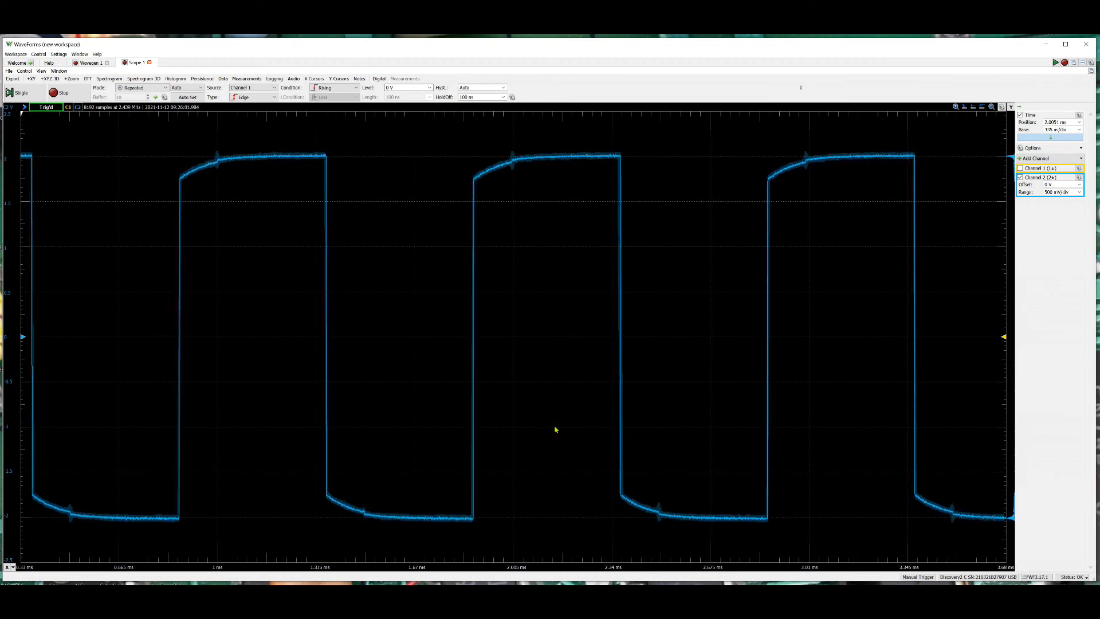
{"action": "left_click", "coordinate": [556, 429]}
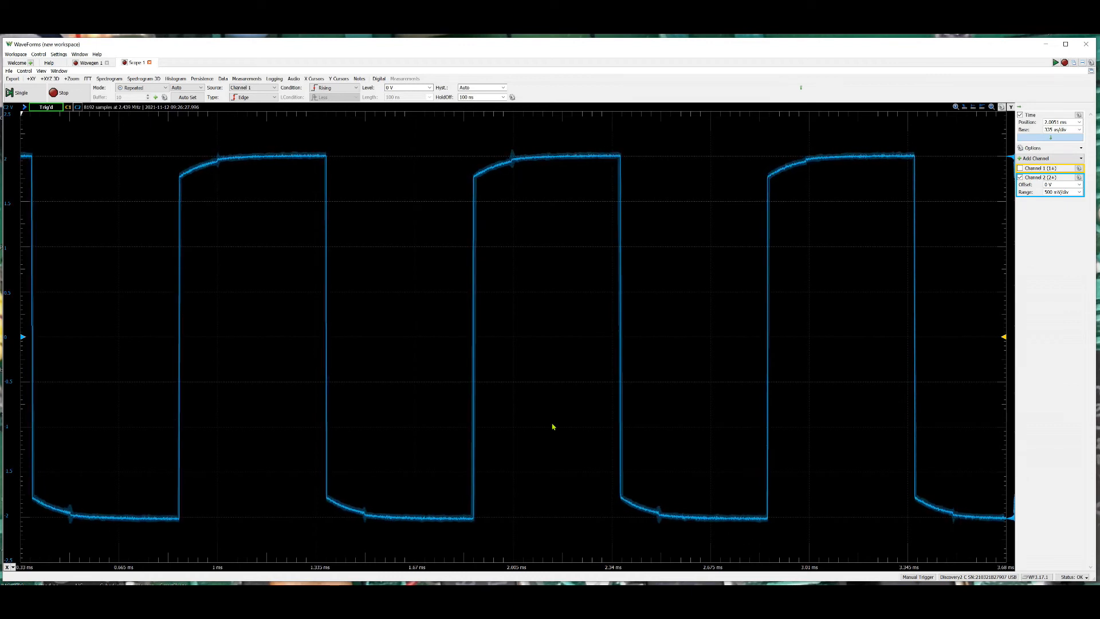
{"action": "left_click", "coordinate": [1021, 168]}
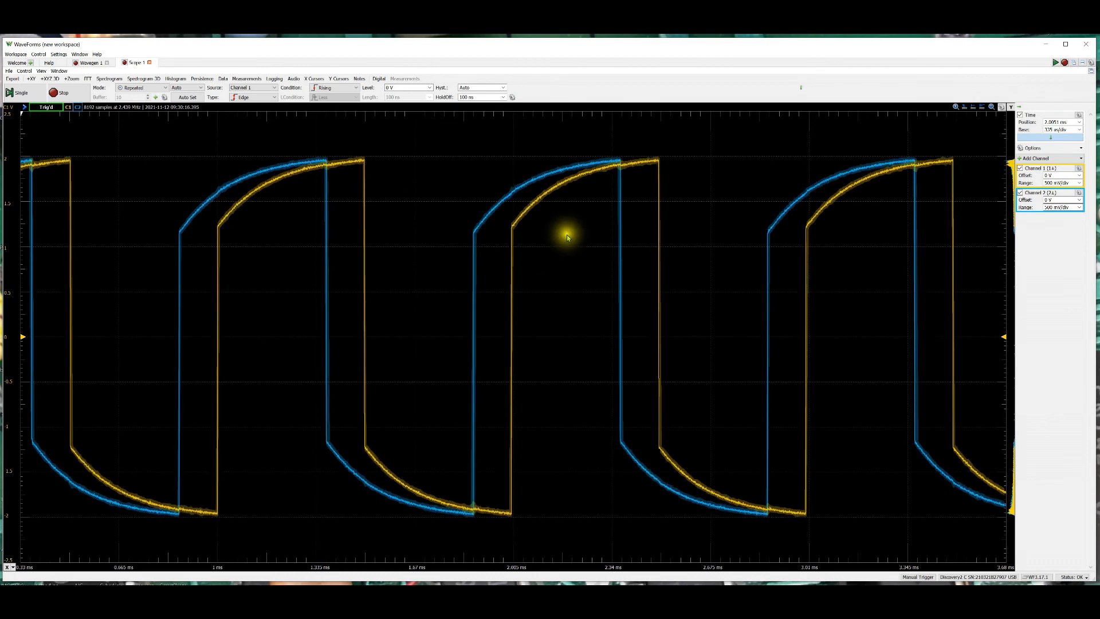
Hide the blue channel 2 trace to view channel 1's flat-topped square wave alone
{"action": "left_click", "coordinate": [1022, 194]}
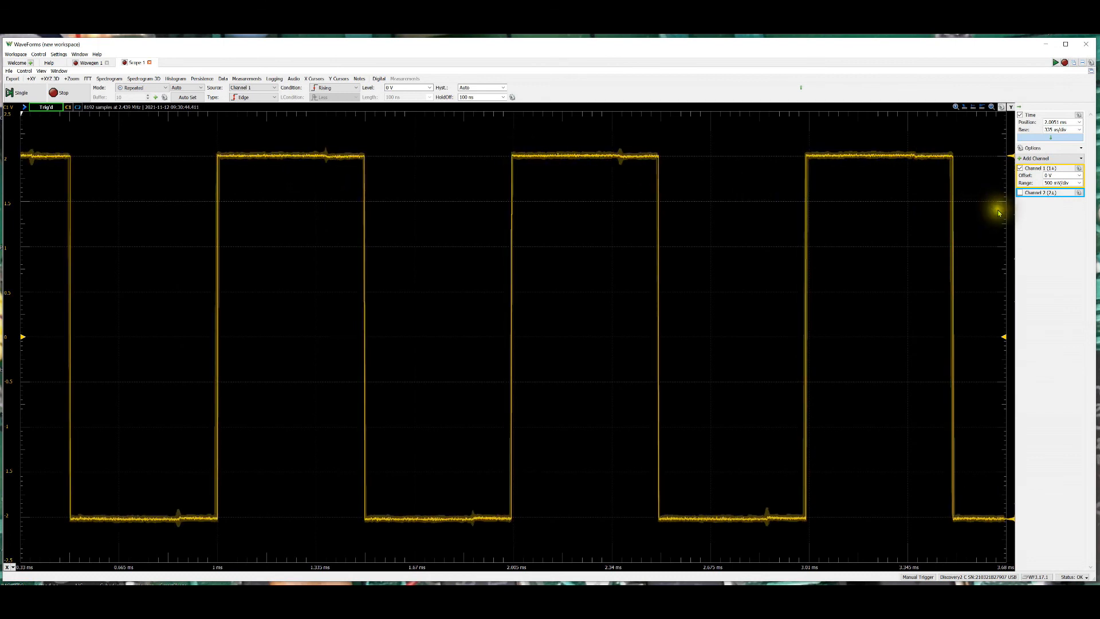
Show Channel 2's blue trace alone by enabling it and hiding Channel 1's yellow trace
{"action": "left_click", "coordinate": [1021, 192]}
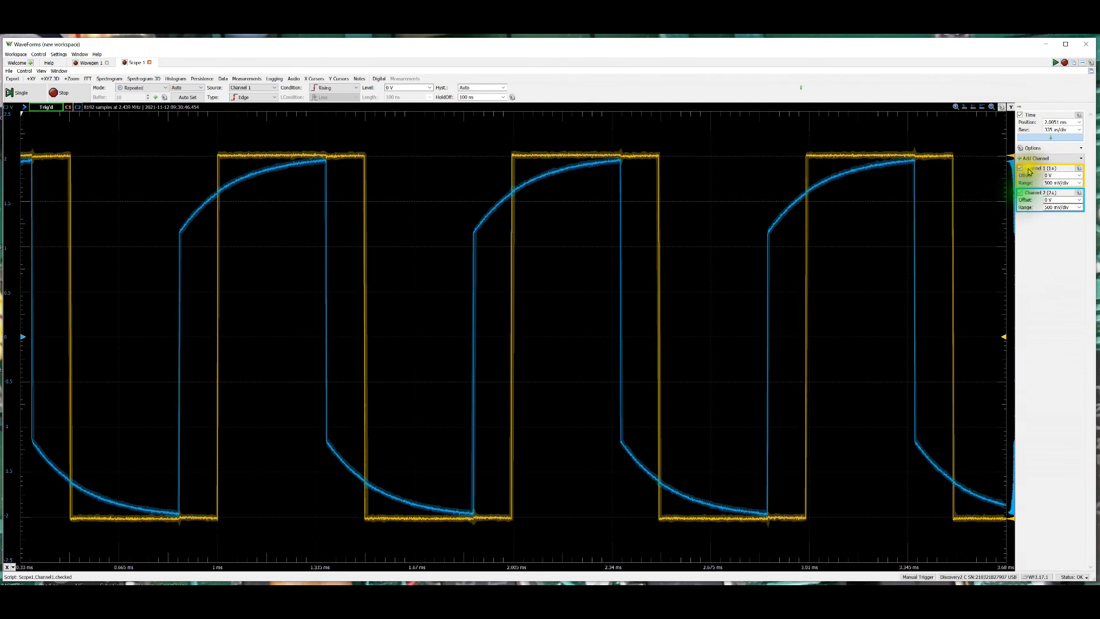
{"action": "left_click", "coordinate": [1021, 169]}
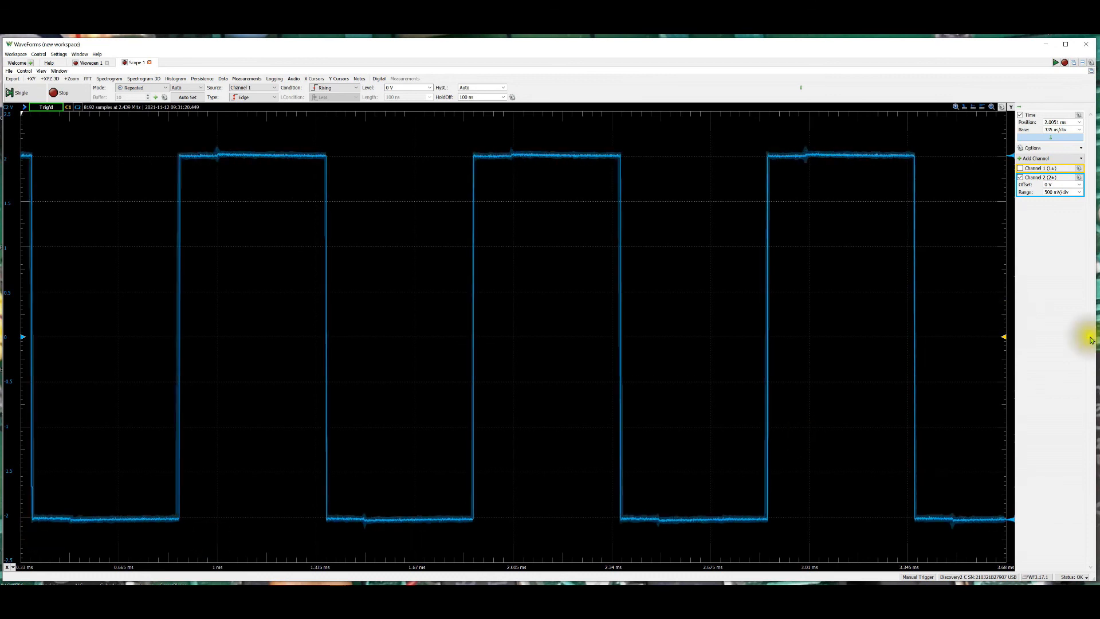
Show Channel 1 again, hide Channel 2, then review the Wavegen 1 square-wave settings
{"action": "left_click", "coordinate": [1021, 168]}
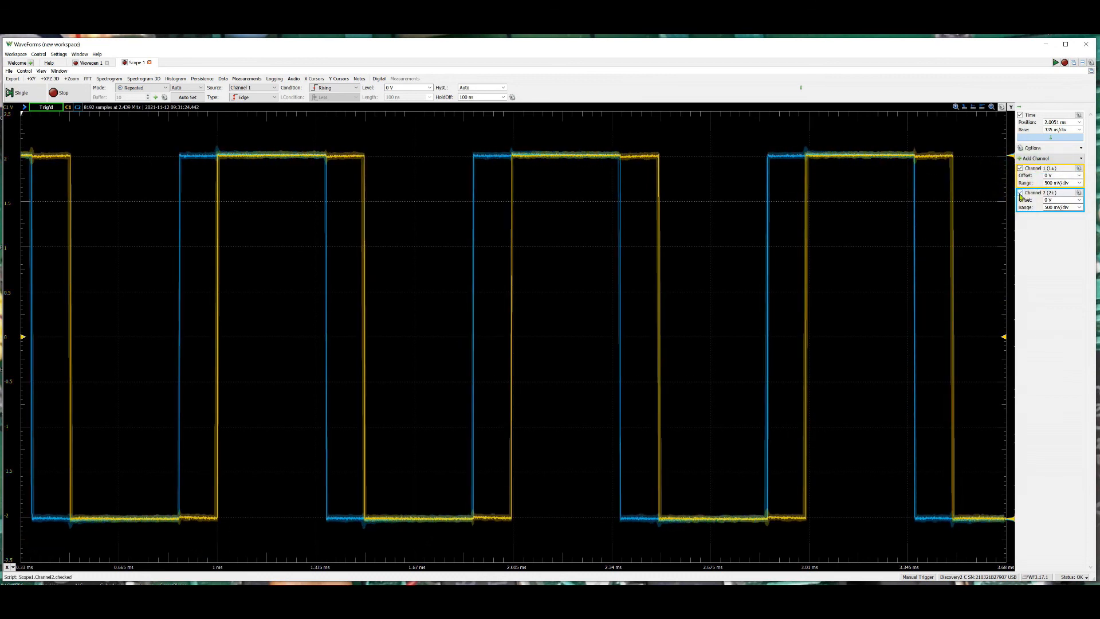
{"action": "left_click", "coordinate": [1021, 192]}
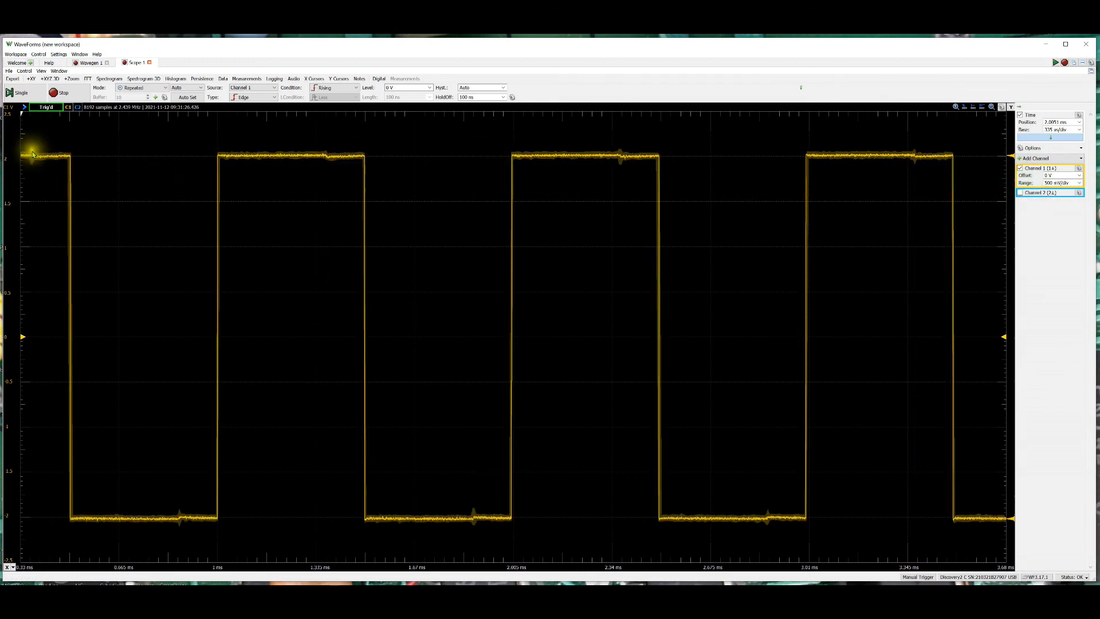
{"action": "left_click", "coordinate": [92, 63]}
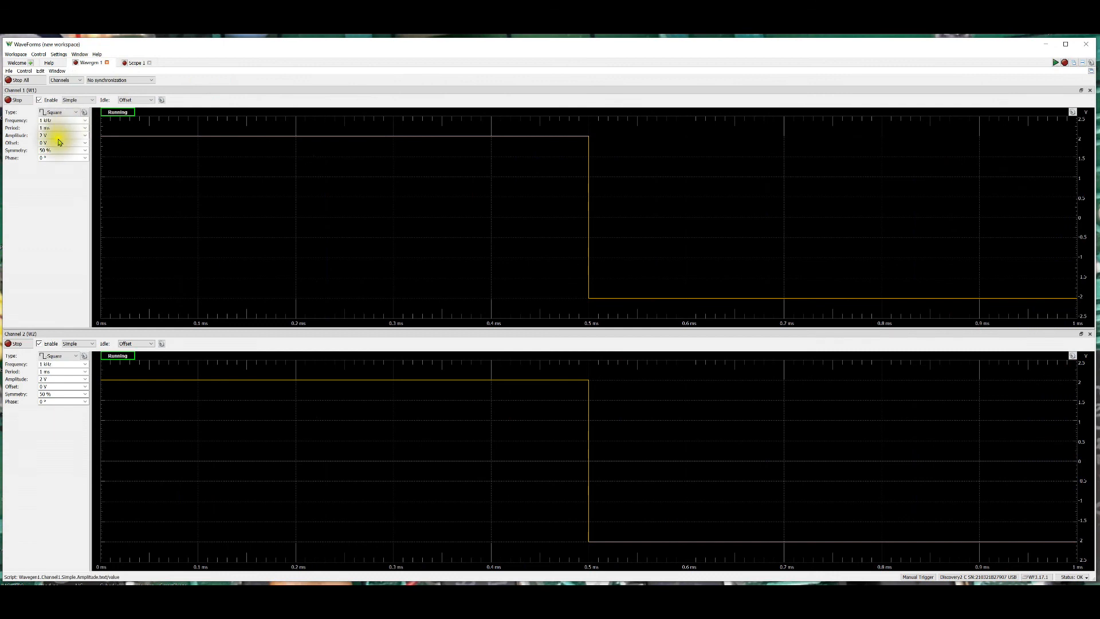